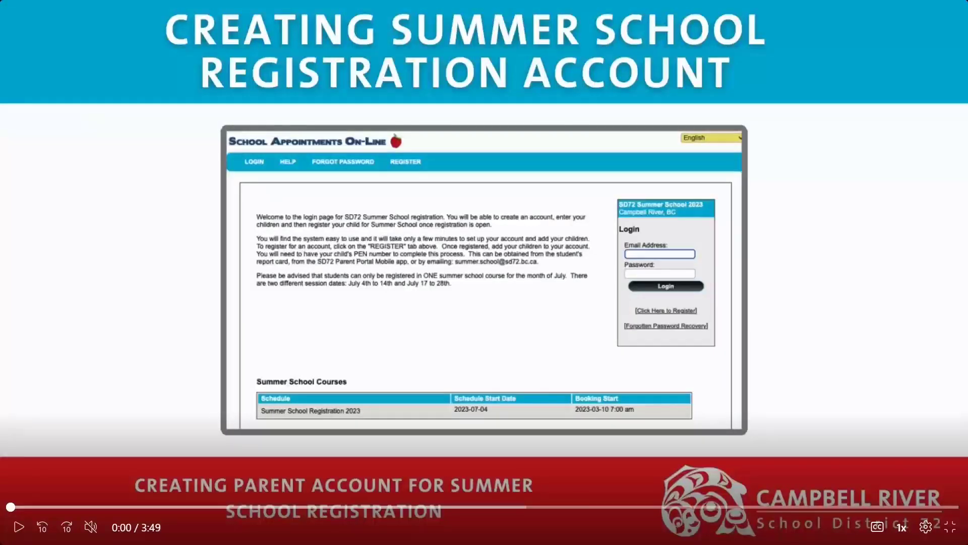
Go through Students & Parents and Schools & Programs to reach the district's Summer School page.
key(space)
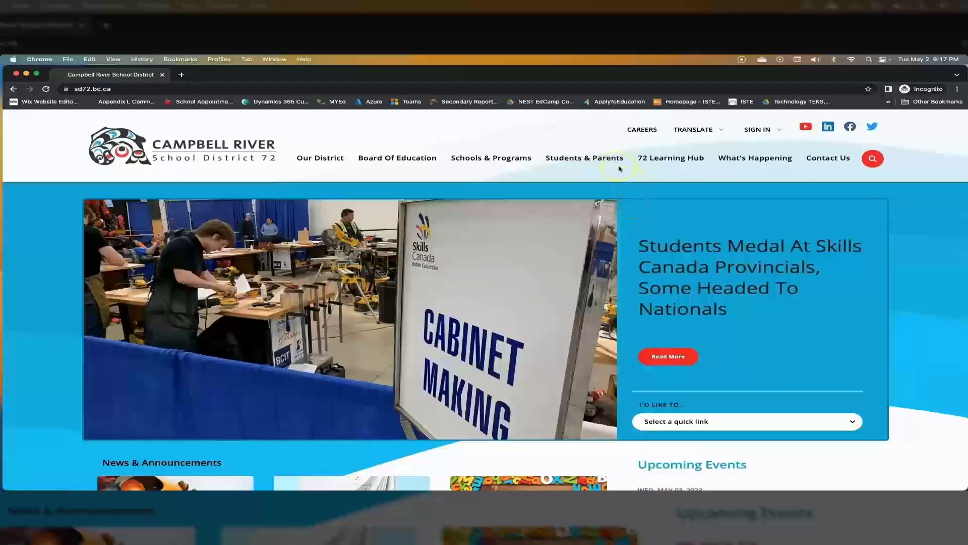
mouse_move(610, 159)
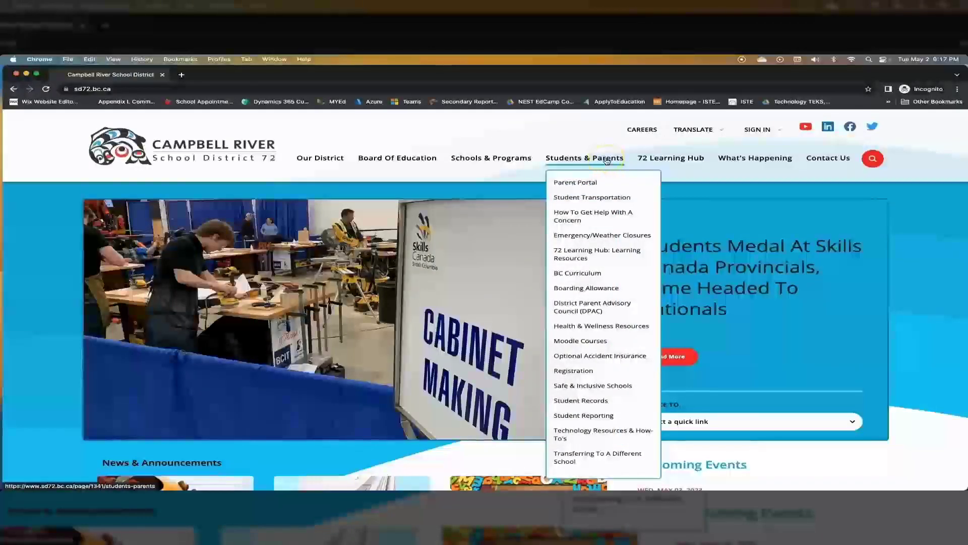
scroll(580, 302, down, 3)
mouse_move(491, 130)
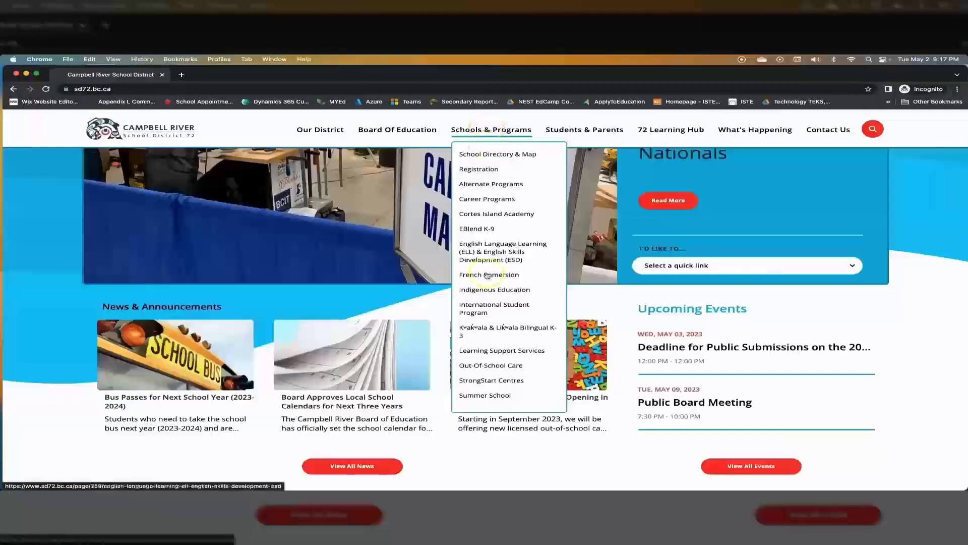
click(485, 395)
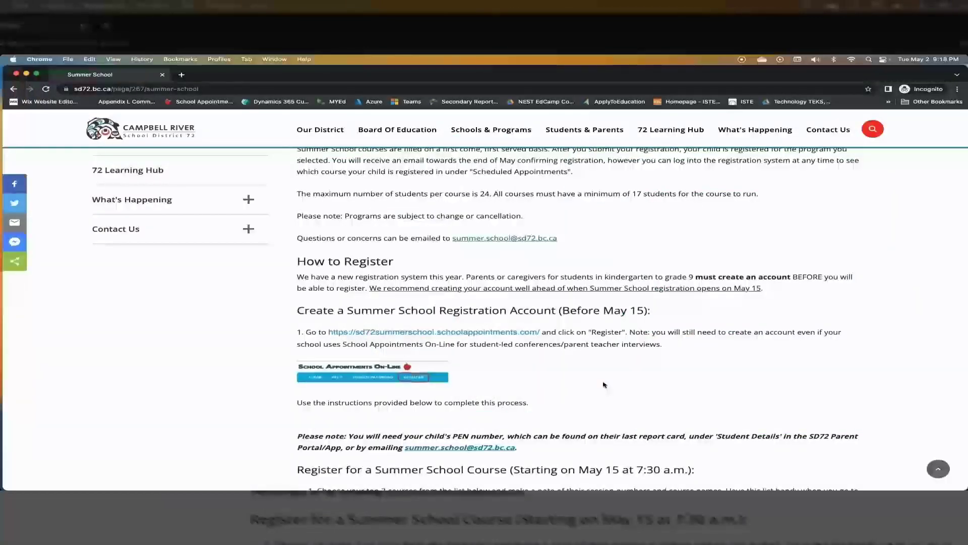
Scroll the Summer School page and follow the sd72summerschool.schoolappointments.com registration link.
scroll(603, 385, down, 3)
scroll(604, 385, down, 6)
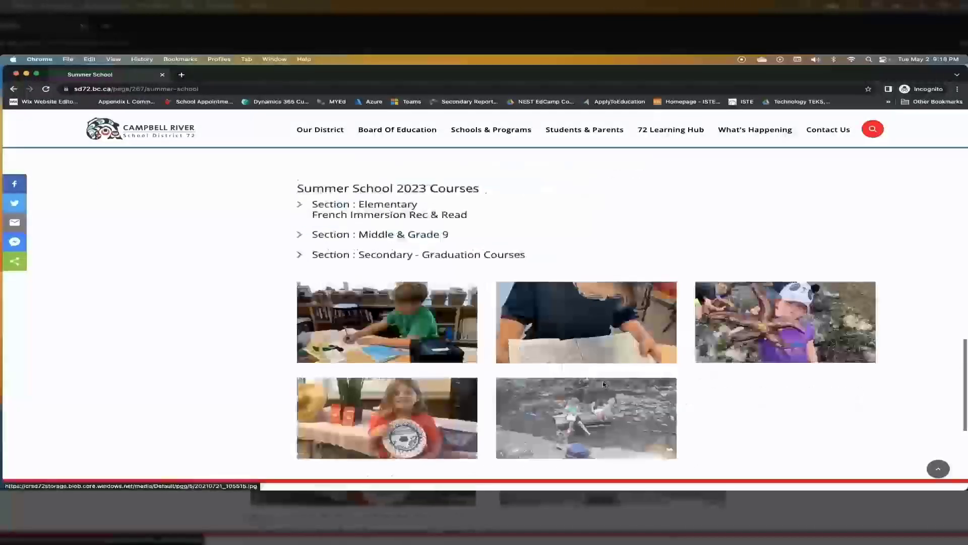
scroll(489, 328, up, 8)
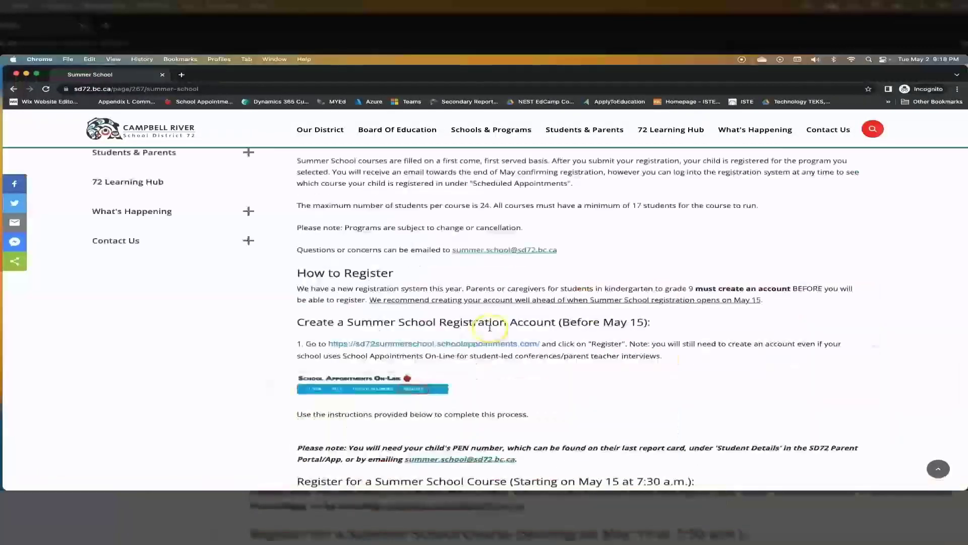
click(490, 328)
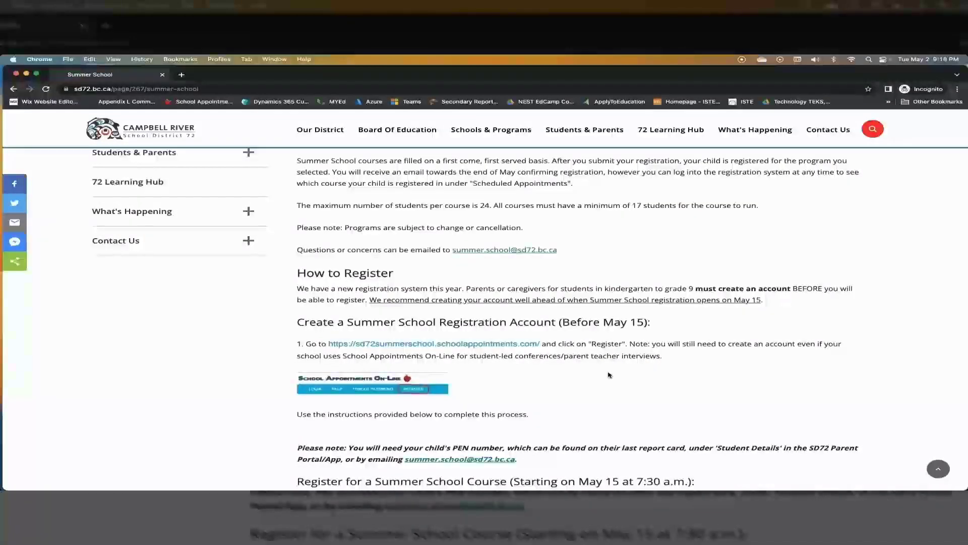
click(423, 133)
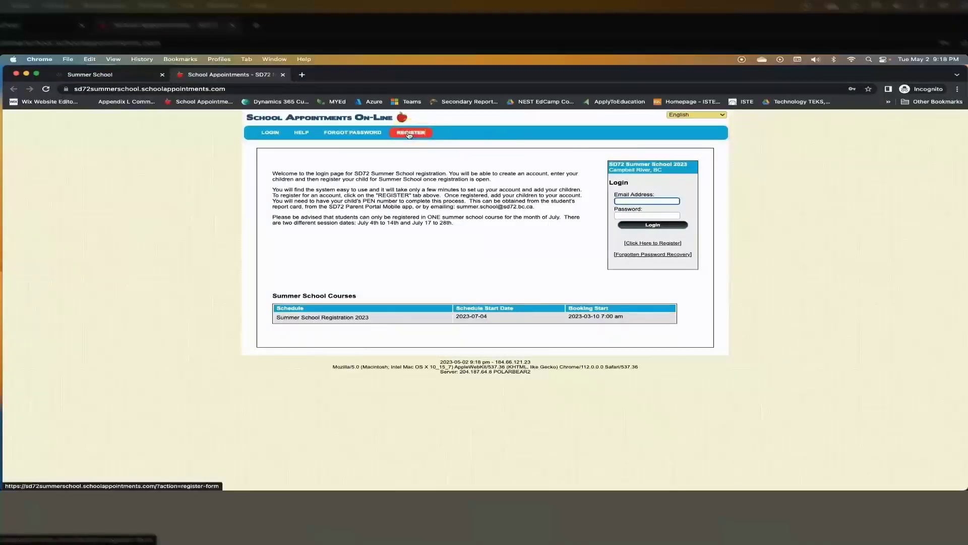
Start a new parent account, autofilling saved name, address, contact details and password.
click(445, 172)
click(511, 251)
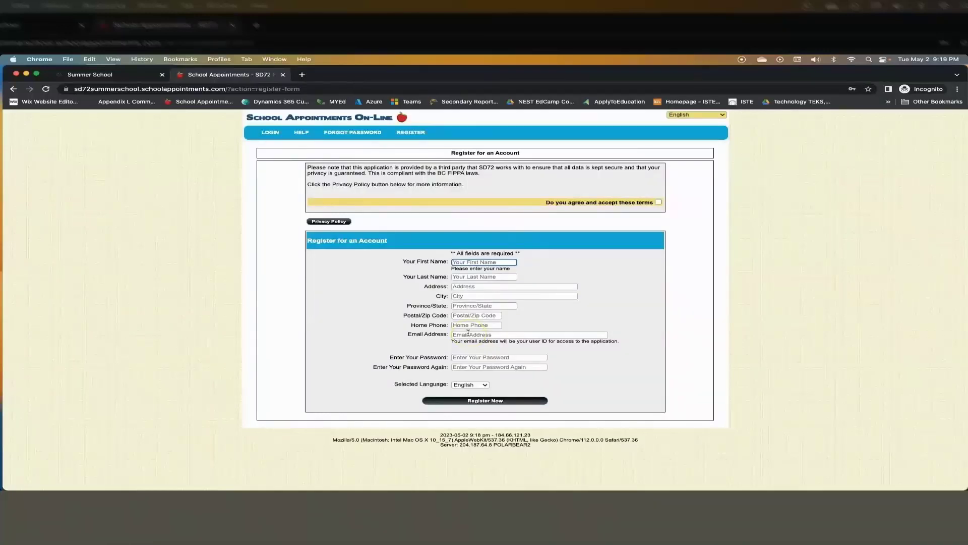
click(471, 266)
click(484, 279)
click(498, 357)
click(522, 378)
Enter the postal code, accept the privacy terms and submit the registration.
click(476, 316)
text(V9W 3P2)
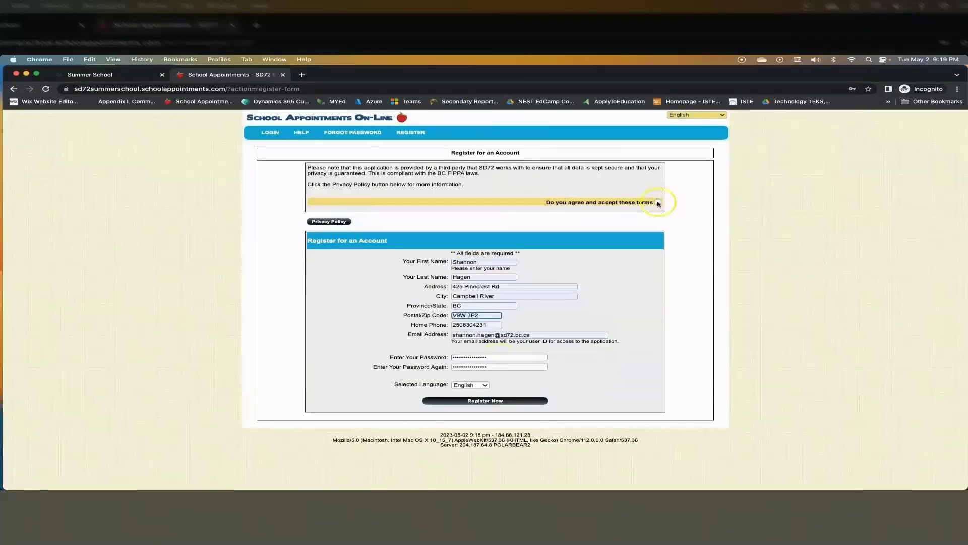
click(658, 203)
click(499, 168)
click(488, 390)
click(487, 402)
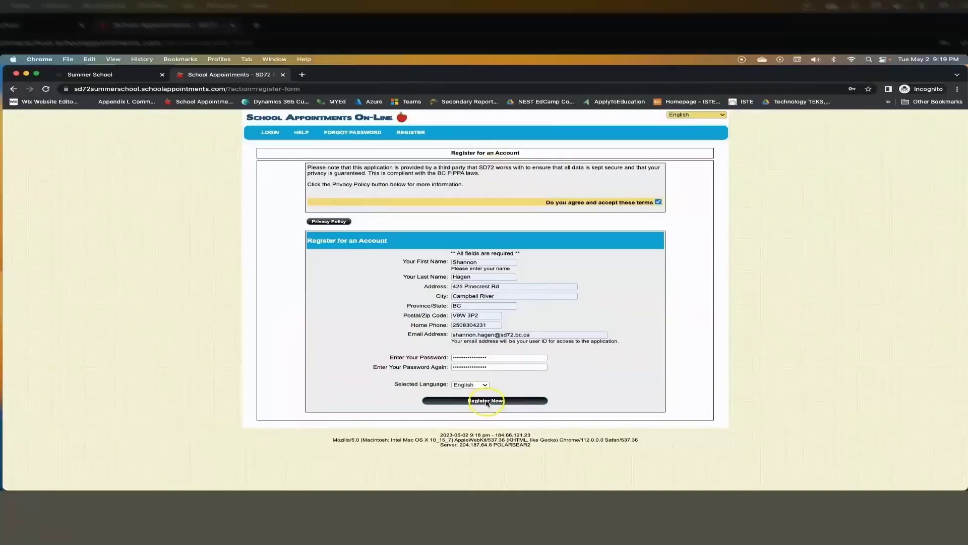
click(351, 159)
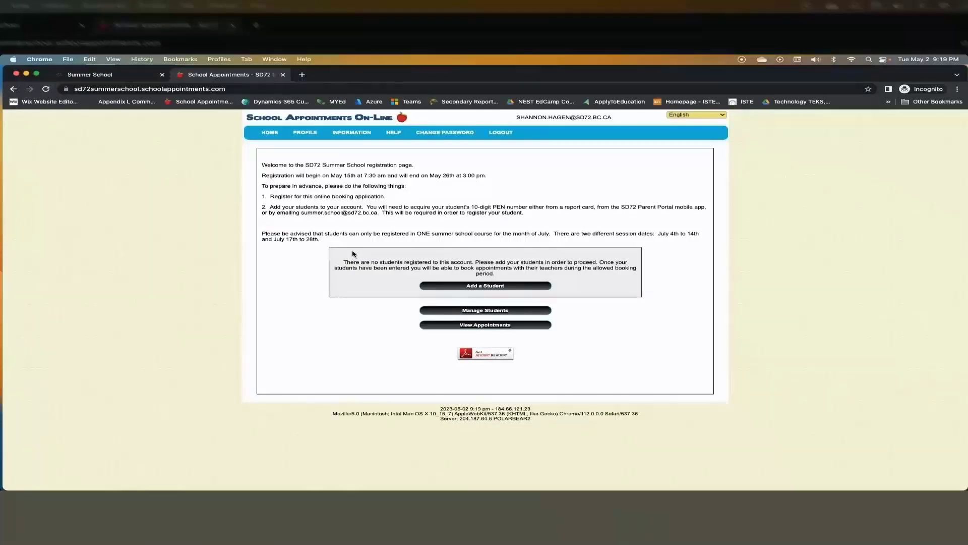
click(112, 76)
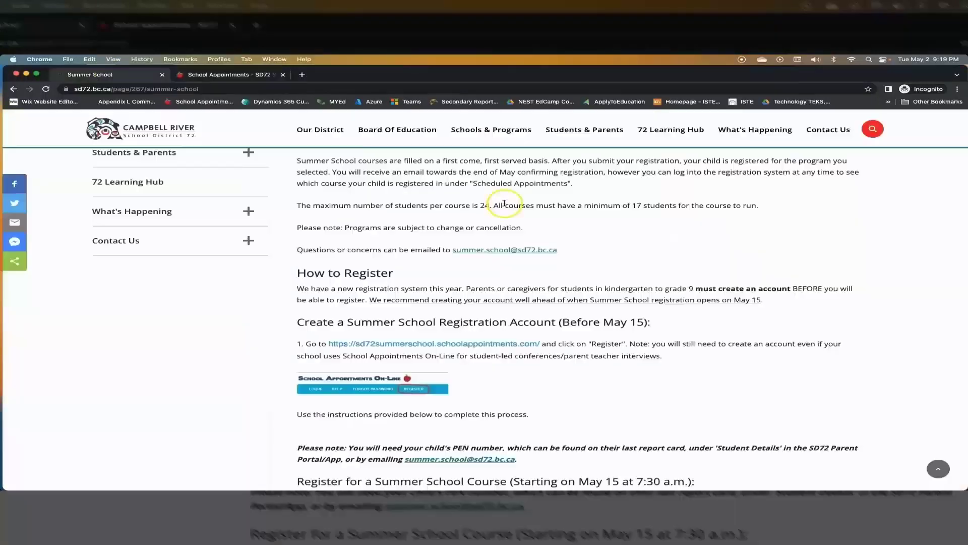
scroll(602, 256, down, 4)
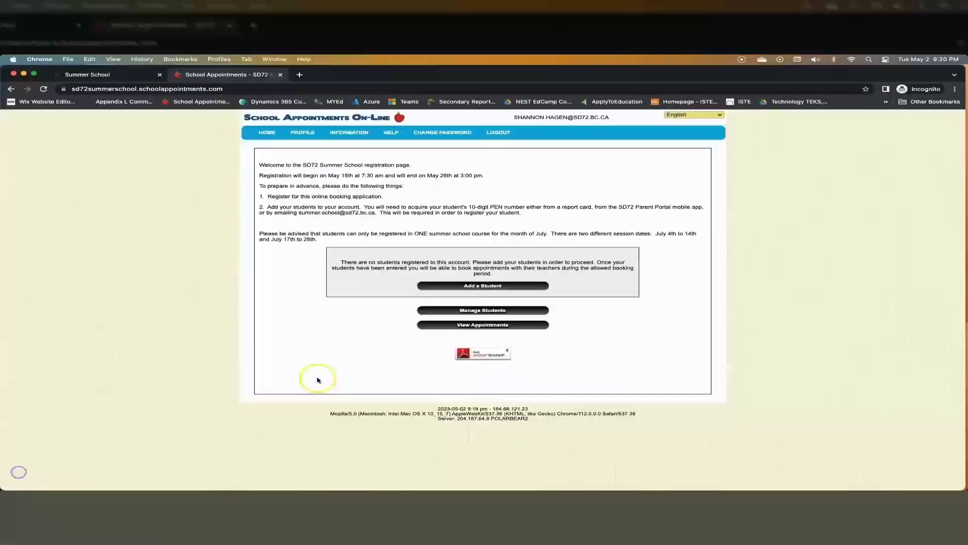
Open a new student entry and enter the child's first name.
click(522, 285)
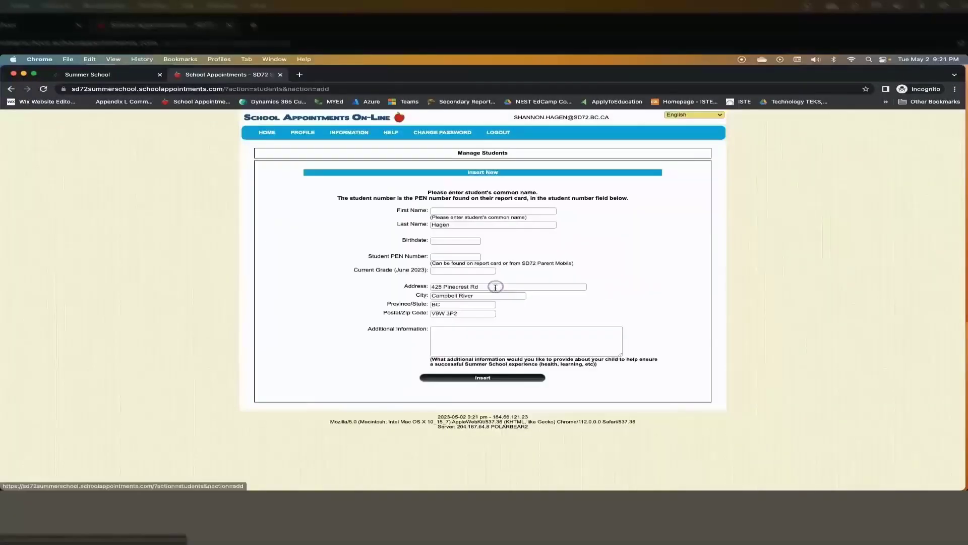
click(471, 211)
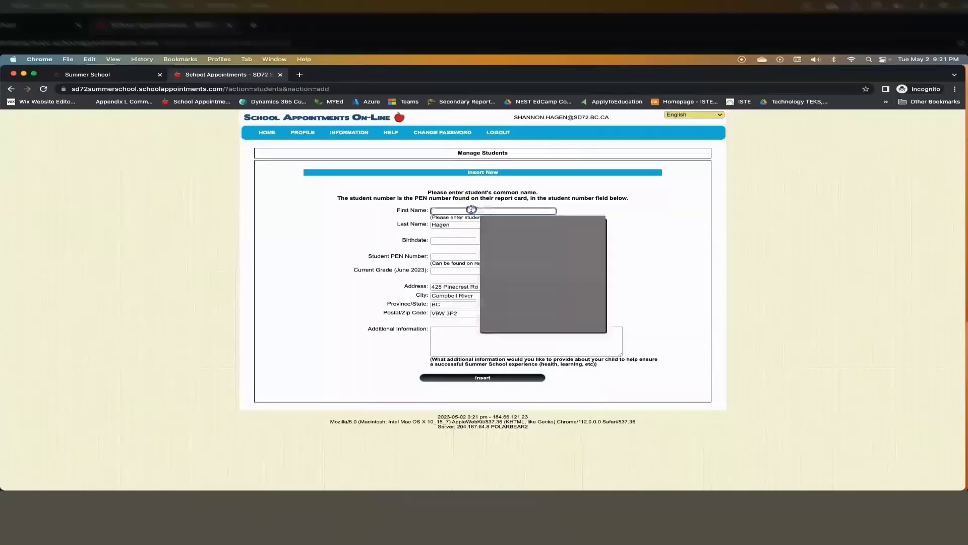
text(Jon)
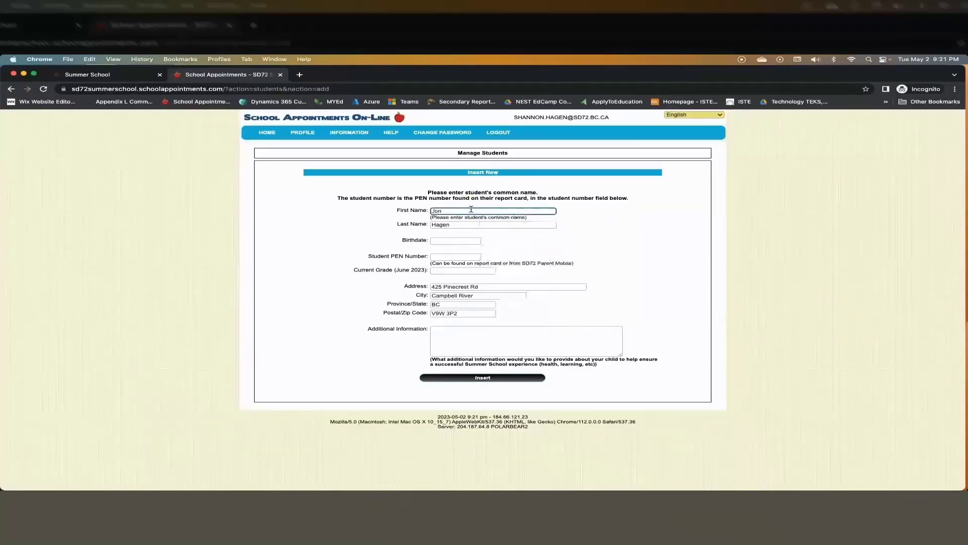
Pick August 8, 2007 as the student's birthdate from the calendar.
click(468, 241)
click(468, 241)
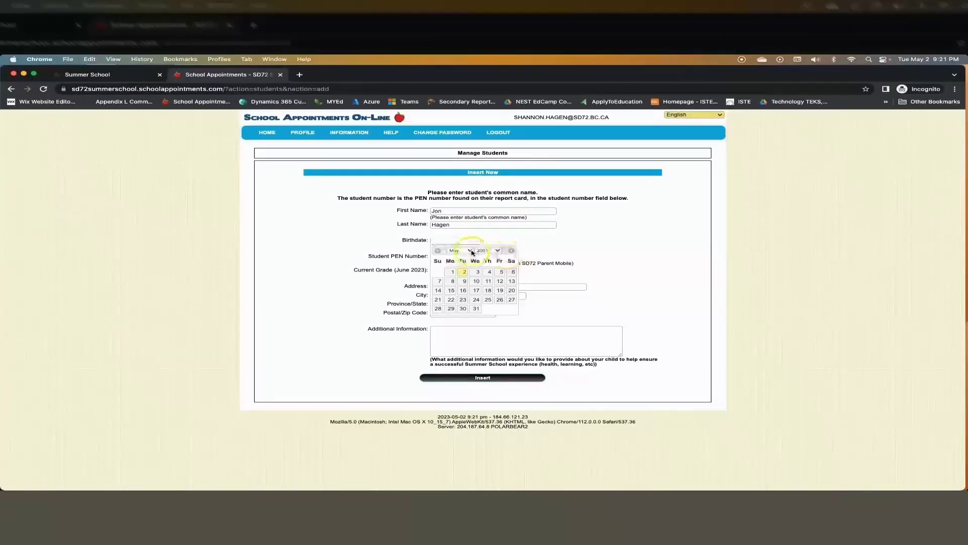
click(459, 251)
click(460, 273)
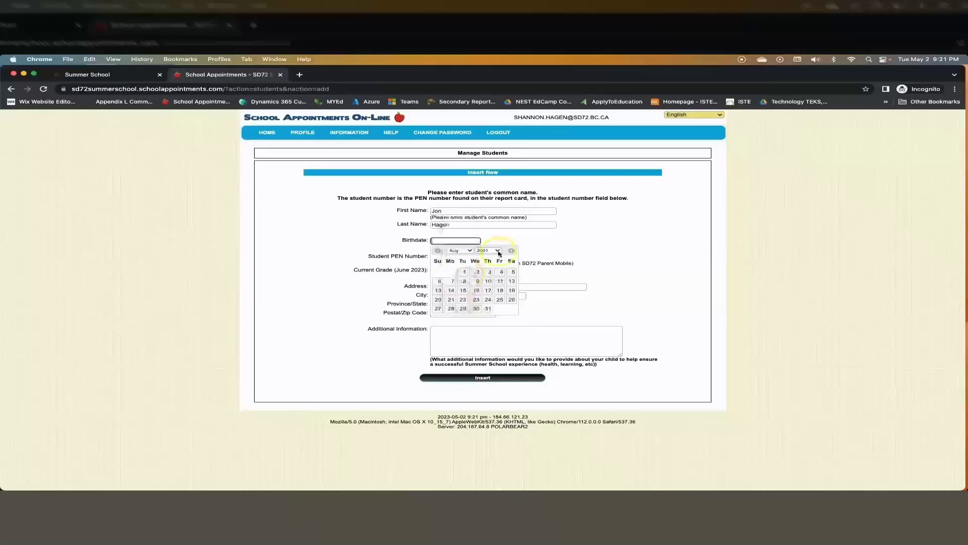
click(498, 251)
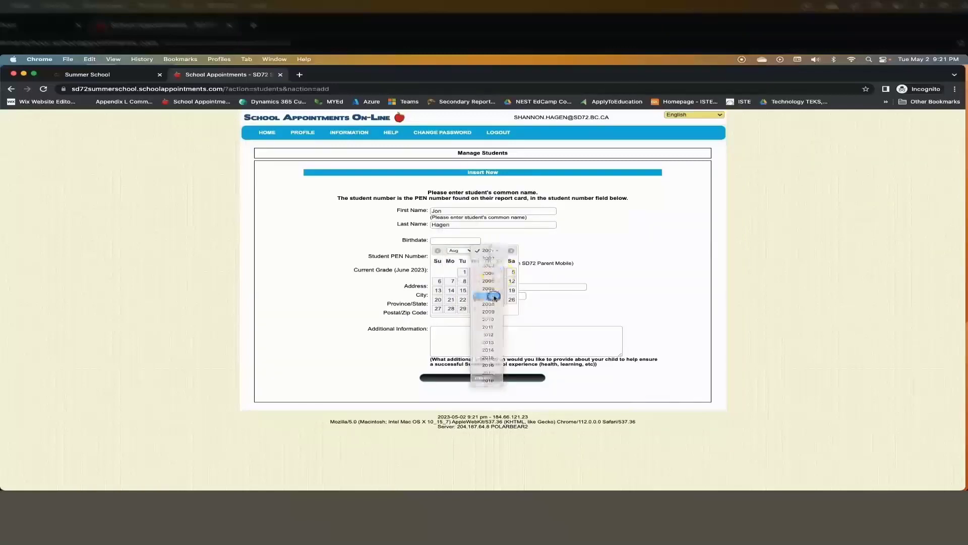
click(494, 298)
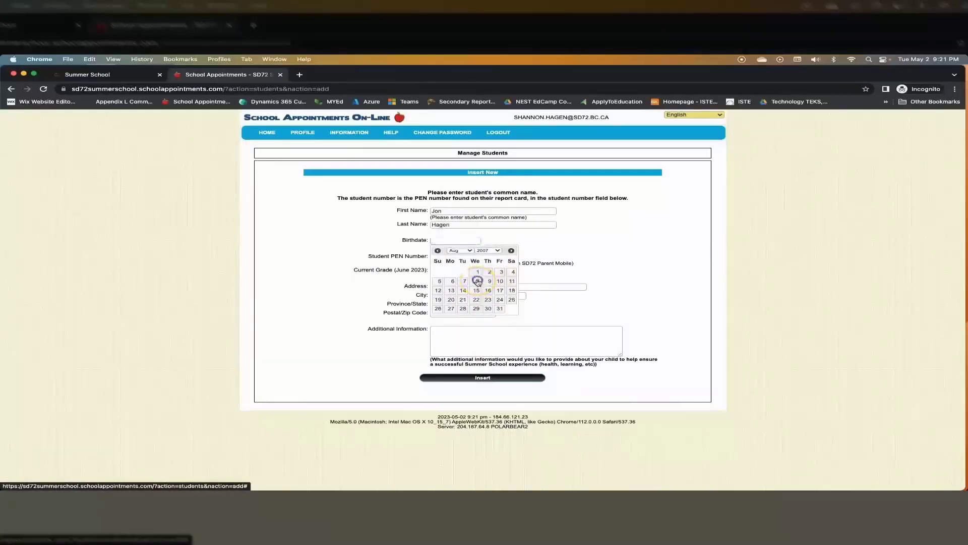
click(478, 282)
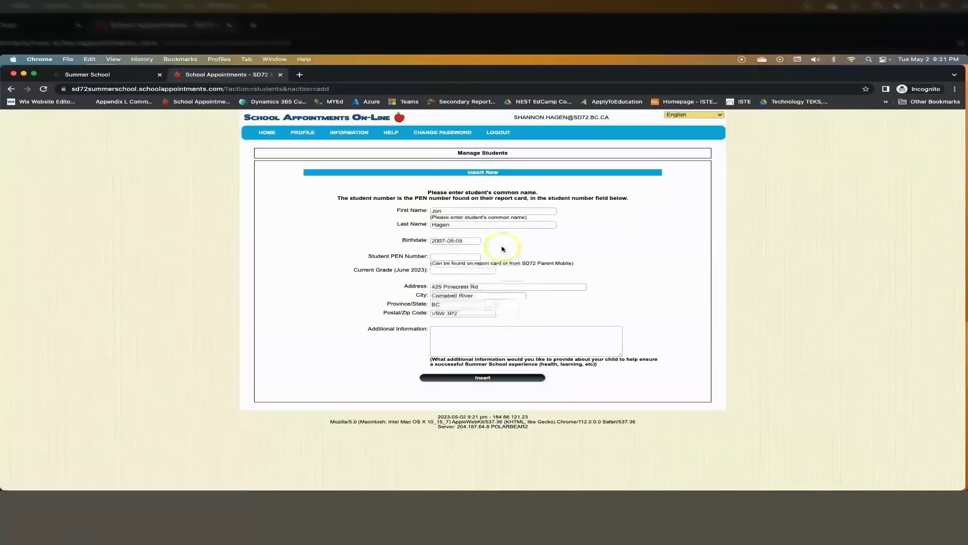
Enter the student's PEN number, dismissing the invalid-number alert and reselecting the entry to fix it.
click(456, 255)
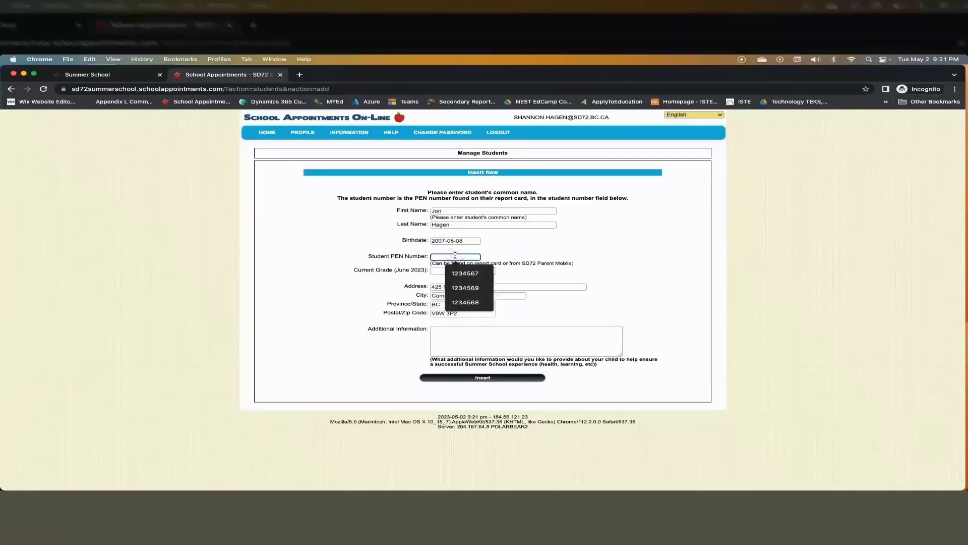
click(462, 257)
text(123)
key(Tab)
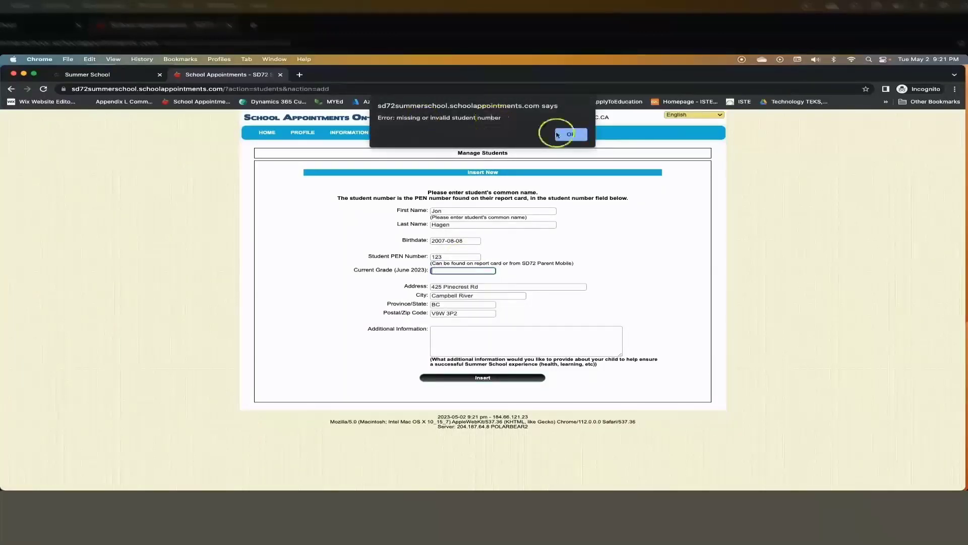
click(569, 135)
drag(453, 258, 427, 256)
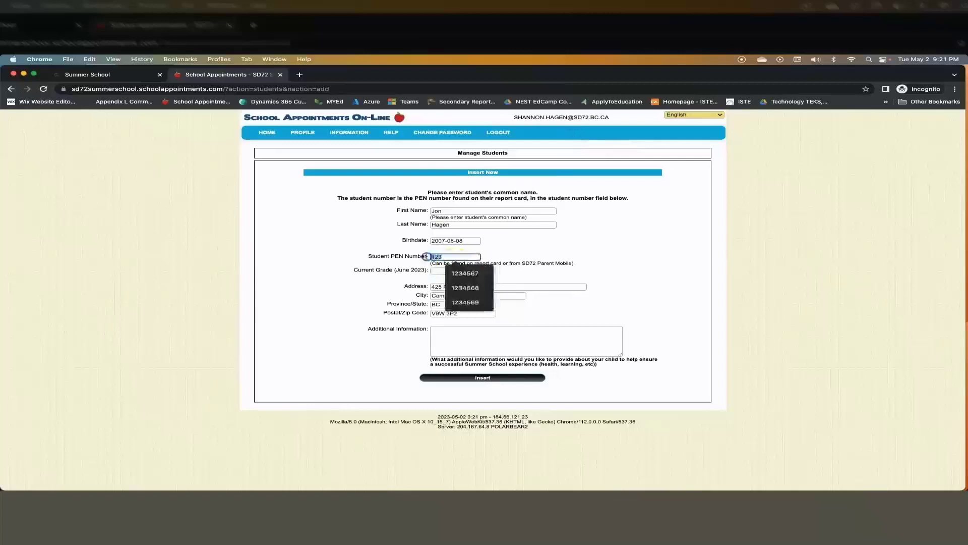
Set Current Grade to 3 and insert the student into the account.
click(449, 269)
click(465, 287)
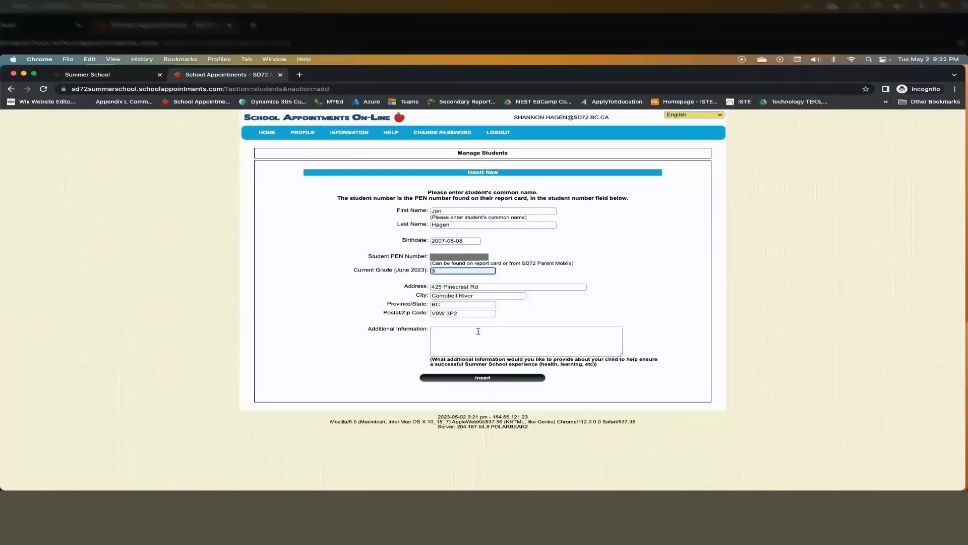
click(485, 381)
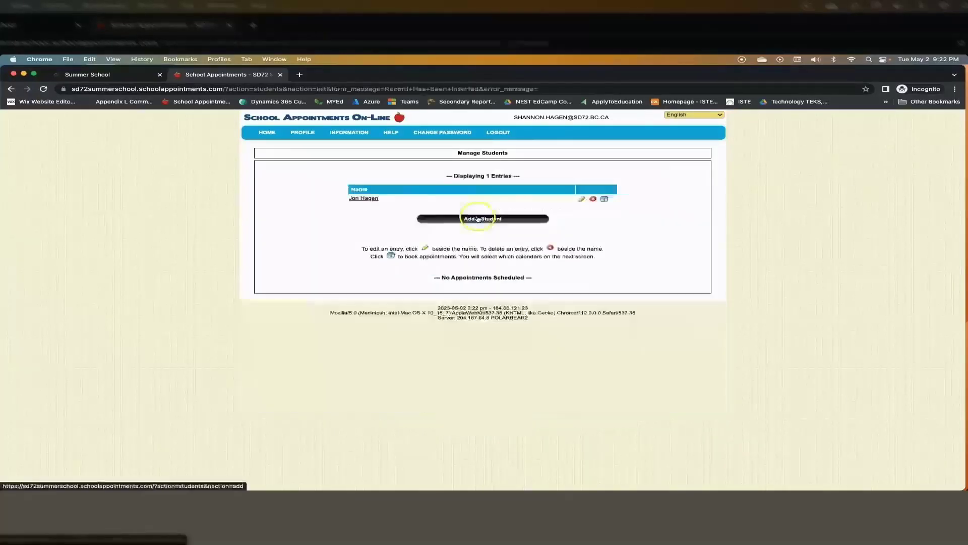